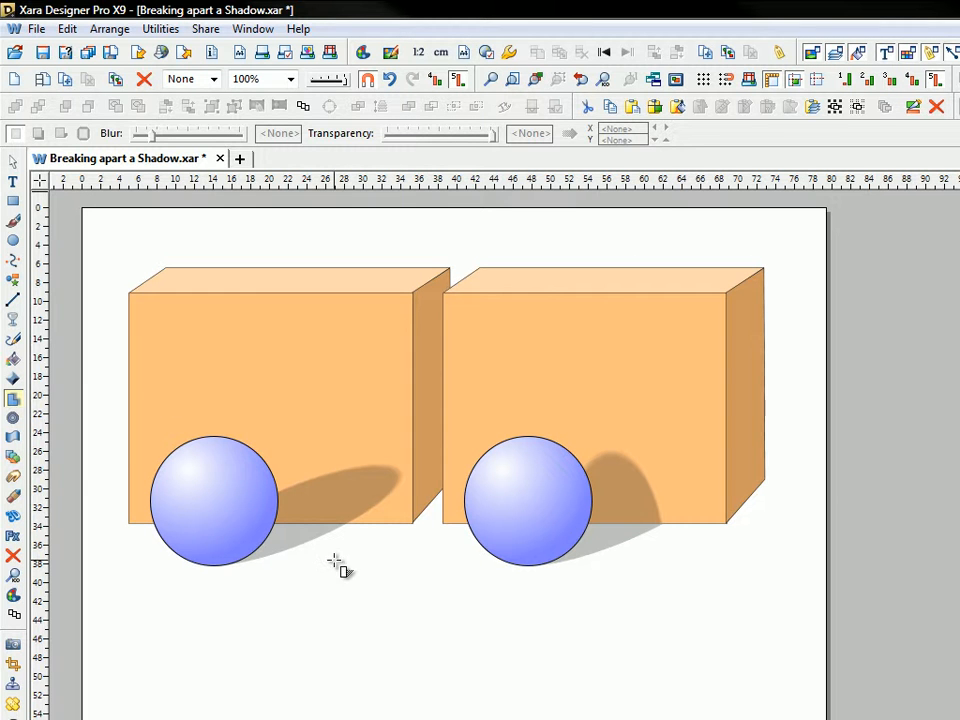
- Try pulling the left ball's shadow higher up the box face, and undo the change
{"action": "left_click_drag", "start_coordinate": [328, 510], "coordinate": [315, 450]}
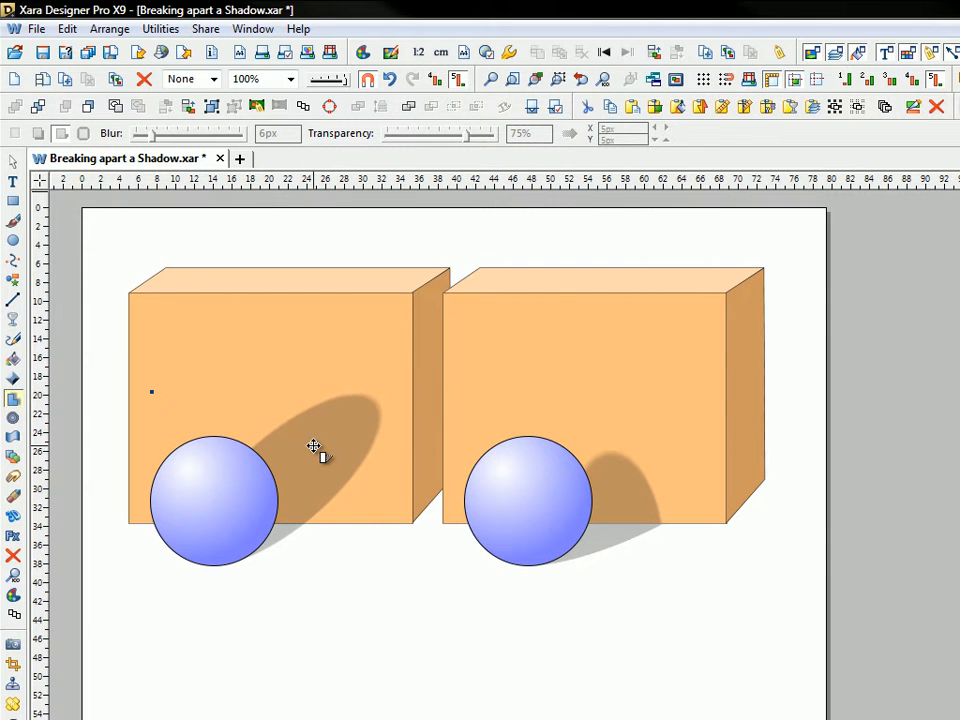
{"action": "left_click", "coordinate": [391, 80]}
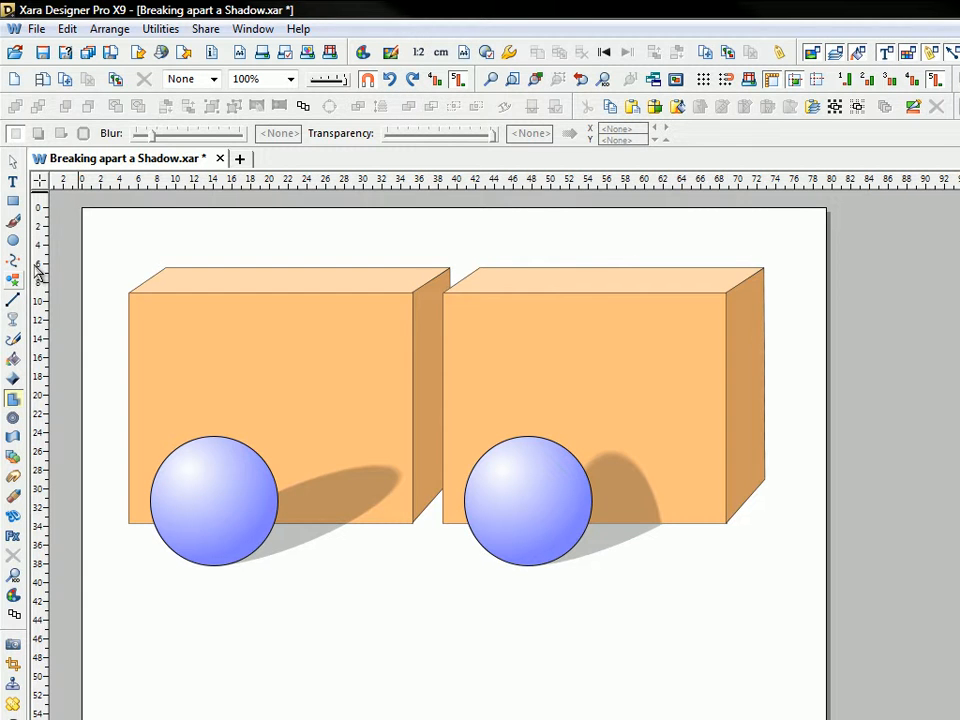
- Convert the left ball and its shadow to editable shapes and ungroup them into separate objects
{"action": "left_click", "coordinate": [12, 163]}
{"action": "left_click", "coordinate": [224, 482]}
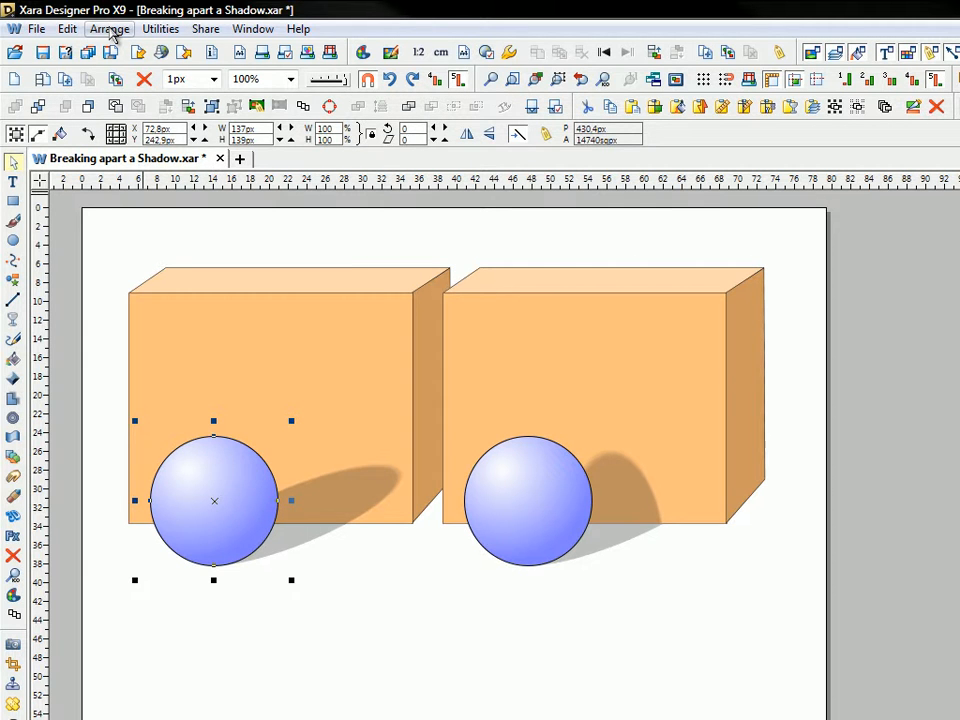
{"action": "left_click", "coordinate": [110, 30]}
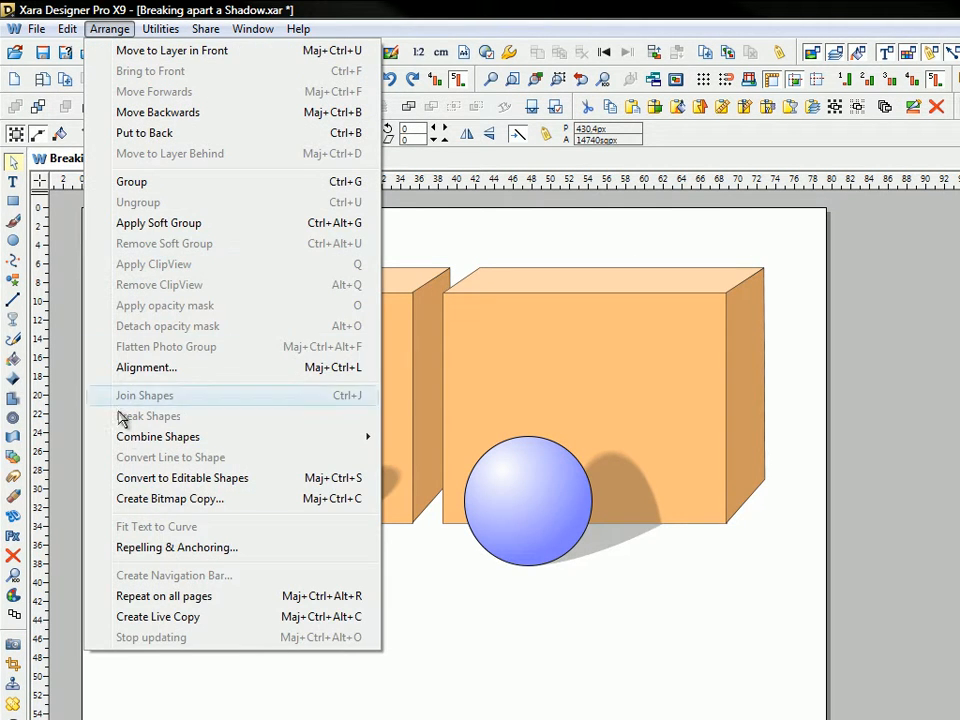
{"action": "left_click", "coordinate": [770, 134]}
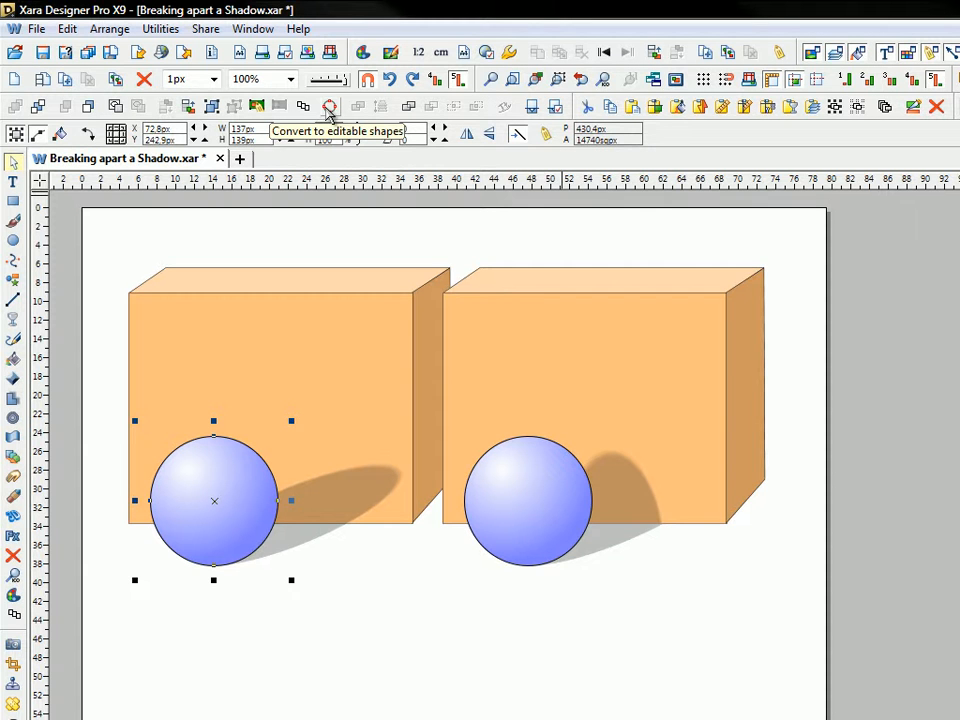
{"action": "left_click", "coordinate": [329, 108]}
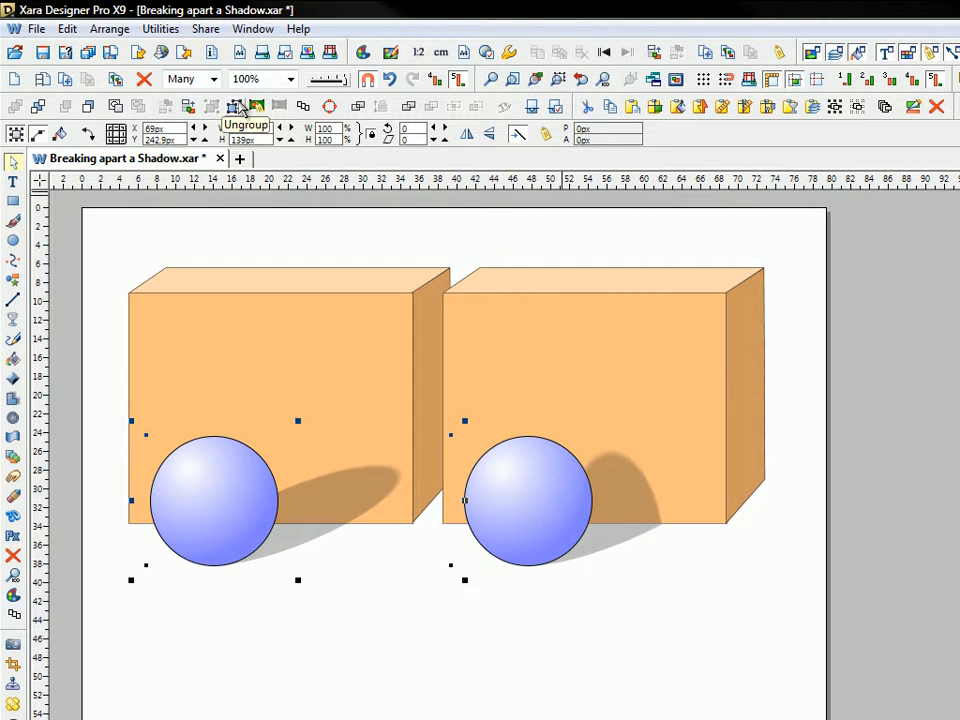
{"action": "left_click", "coordinate": [235, 107]}
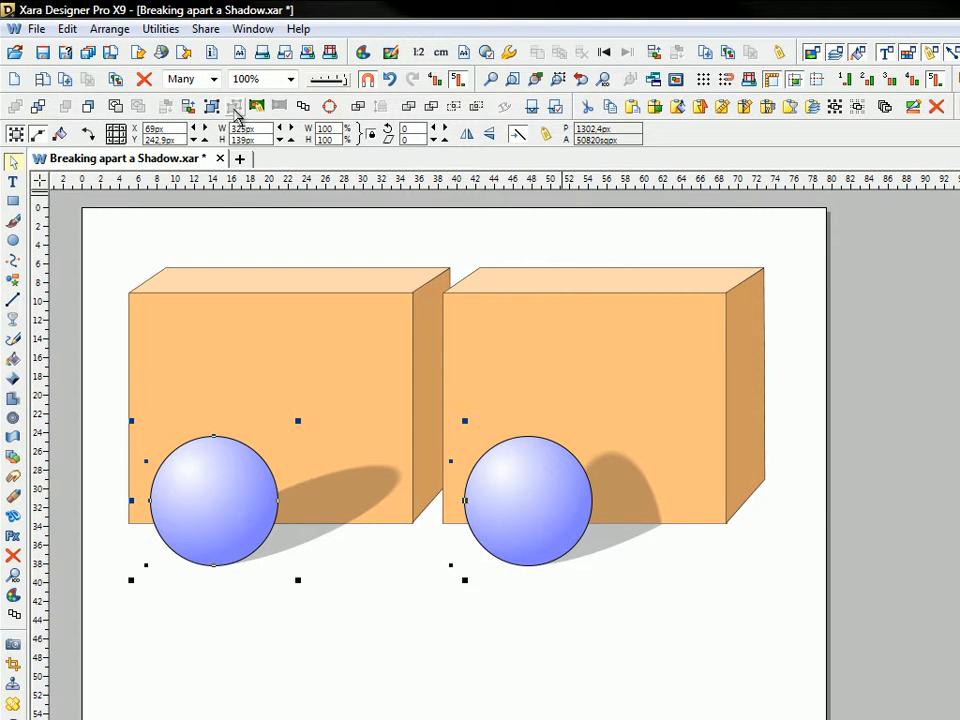
- Try moving the left ball and its detached shadow away from each other, and undo both moves
{"action": "left_click", "coordinate": [111, 360]}
{"action": "left_click_drag", "start_coordinate": [214, 519], "coordinate": [144, 518]}
{"action": "left_click_drag", "start_coordinate": [324, 499], "coordinate": [384, 656]}
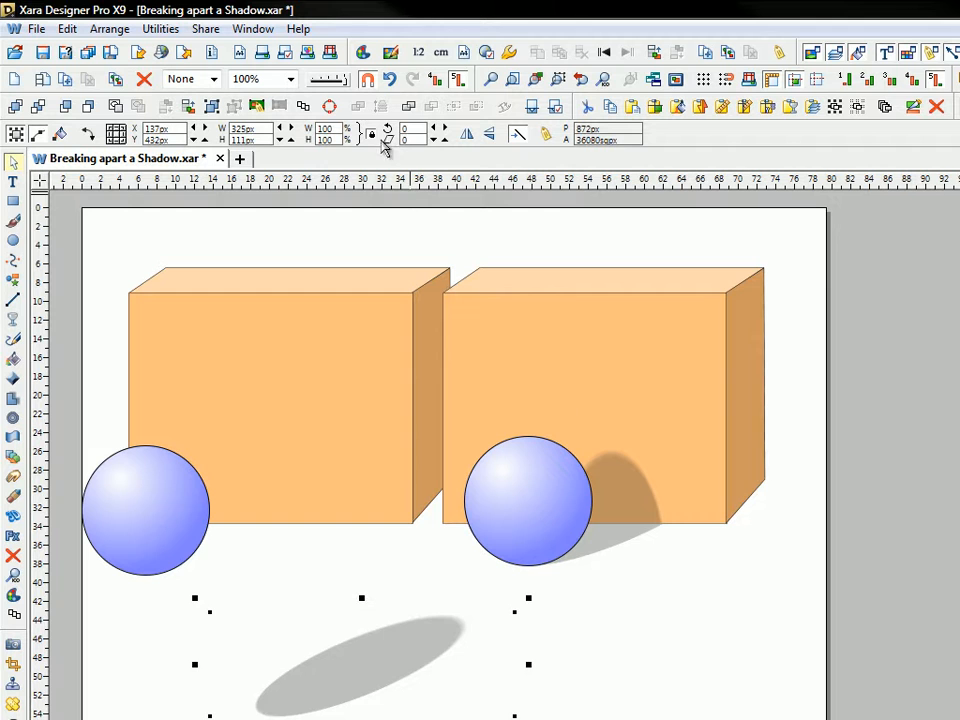
{"action": "left_click", "coordinate": [390, 80]}
{"action": "left_click", "coordinate": [390, 80]}
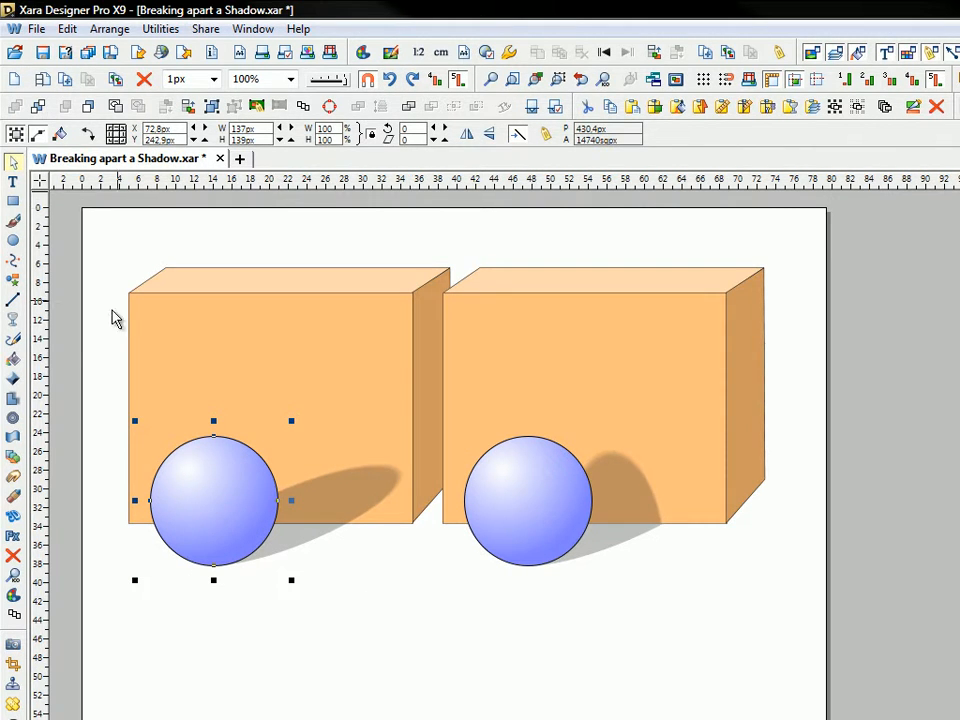
- Draw a horizontal line about 342 px long along the left box's front bottom edge, crossing the ball's shadow
{"action": "left_click", "coordinate": [13, 397]}
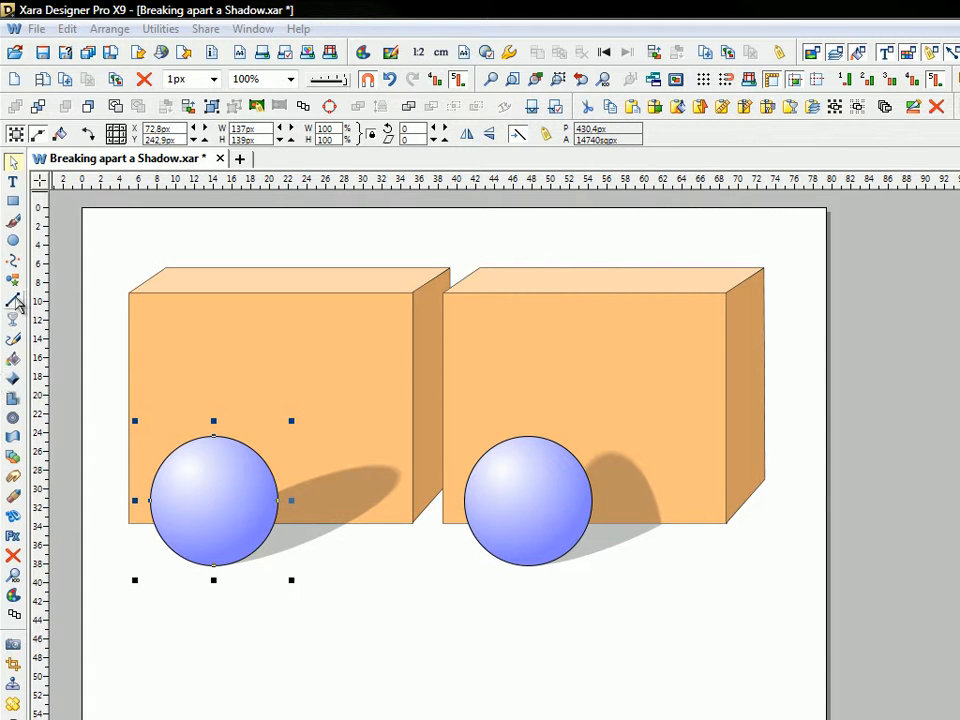
{"action": "left_click", "coordinate": [14, 301]}
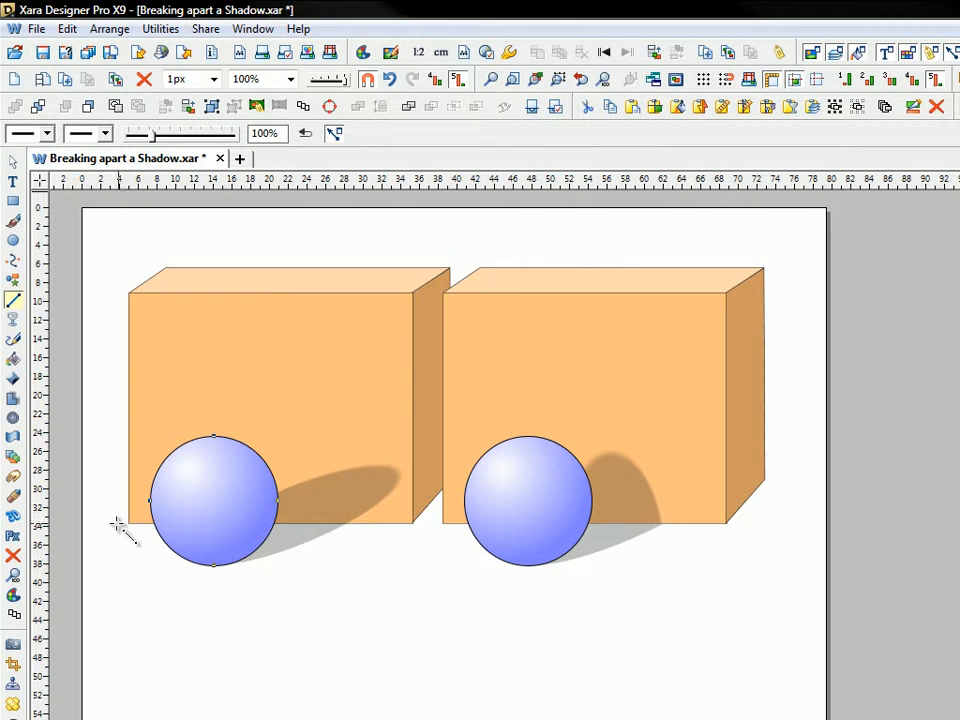
{"action": "left_click_drag", "start_coordinate": [111, 520], "coordinate": [434, 530]}
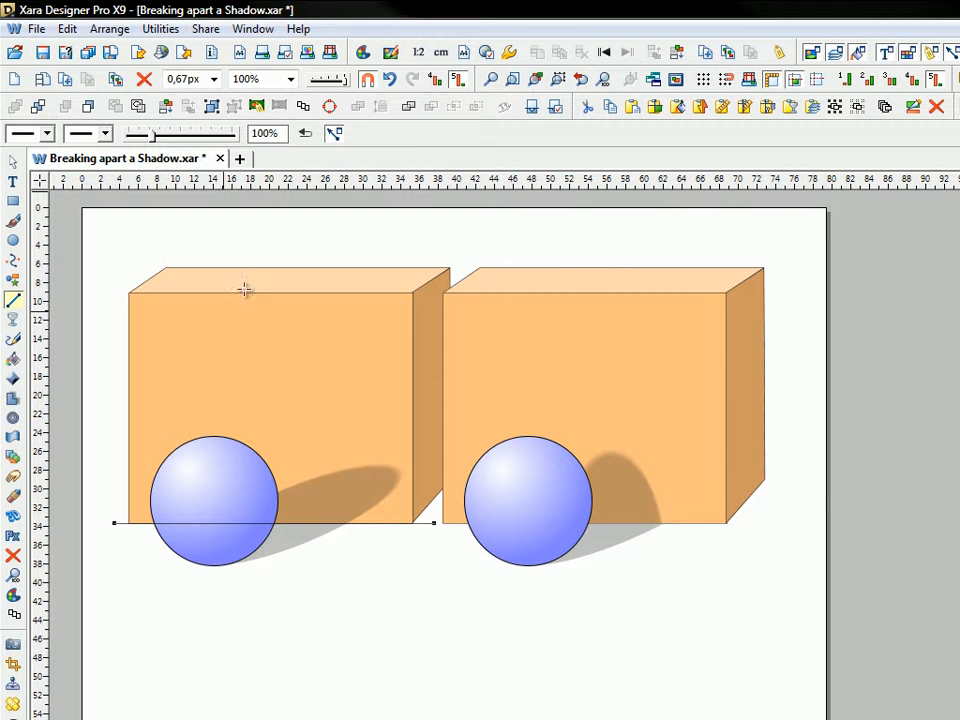
- Slice the left ball's shadow into a wall part and a ground part using the drawn line
{"action": "key", "text": "space"}
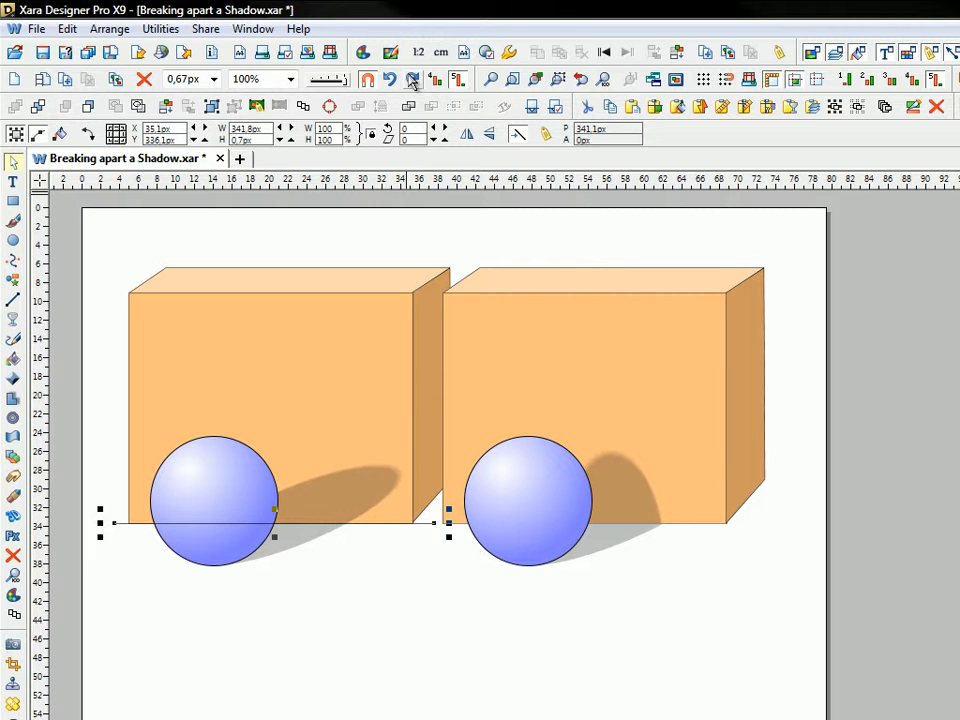
{"action": "left_click", "coordinate": [314, 497], "text": "shift"}
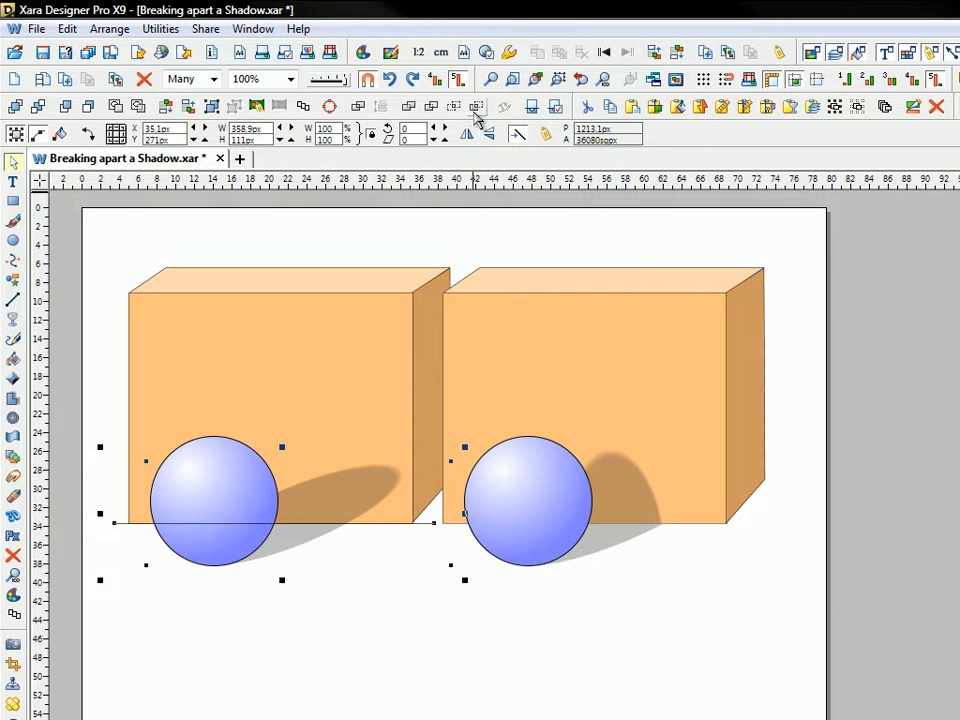
{"action": "left_click", "coordinate": [477, 107]}
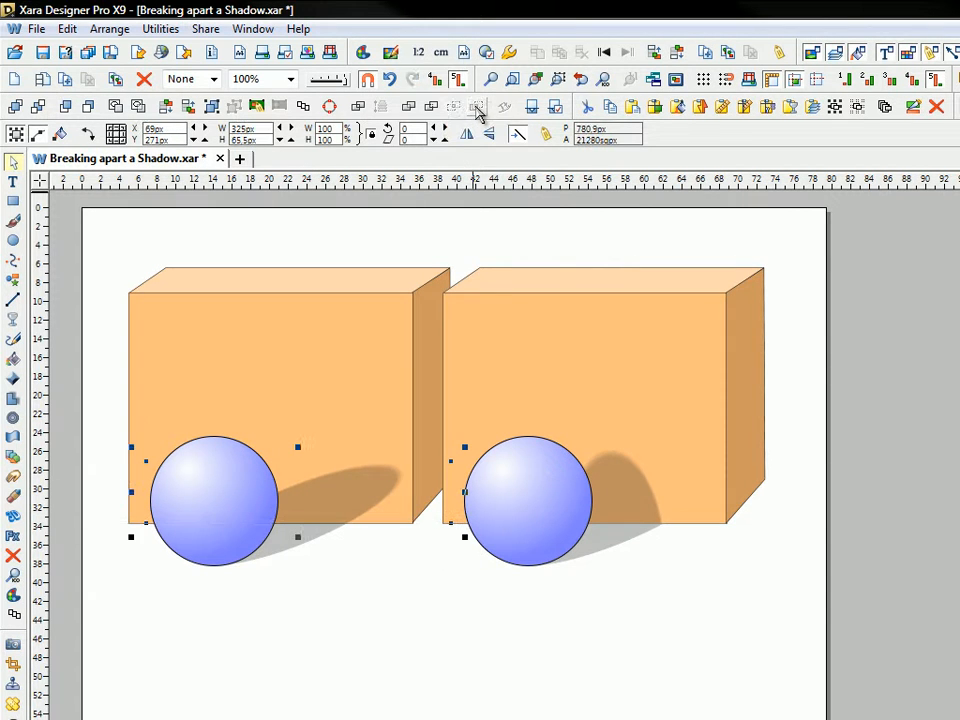
- Try moving the wall and ground parts of the sliced shadow apart, and undo both moves
{"action": "left_click_drag", "start_coordinate": [348, 495], "coordinate": [338, 377]}
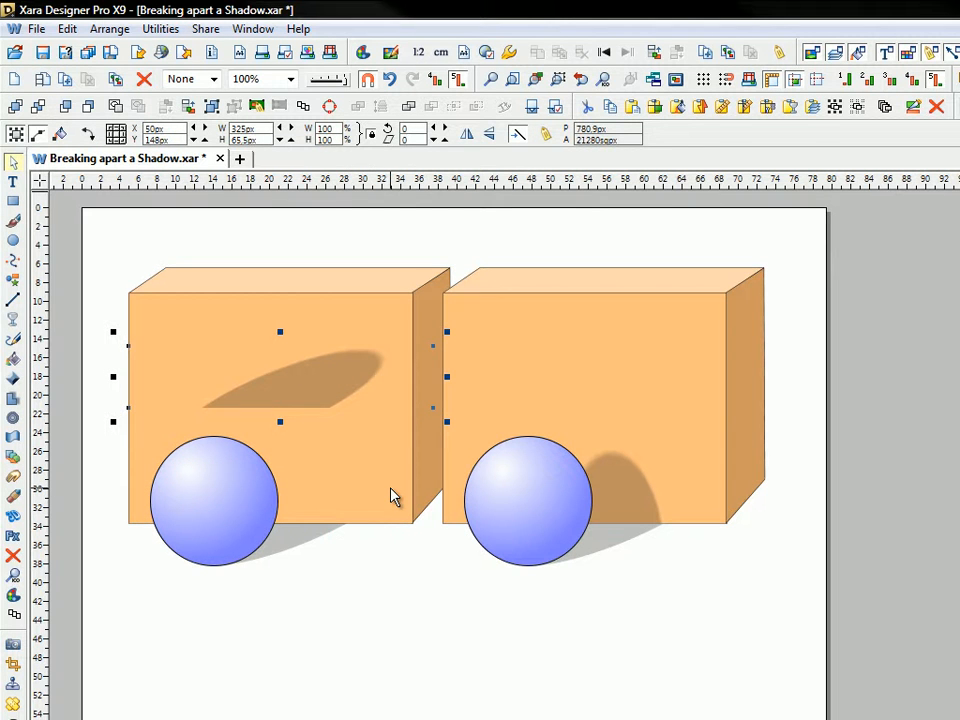
{"action": "left_click_drag", "start_coordinate": [276, 538], "coordinate": [349, 668]}
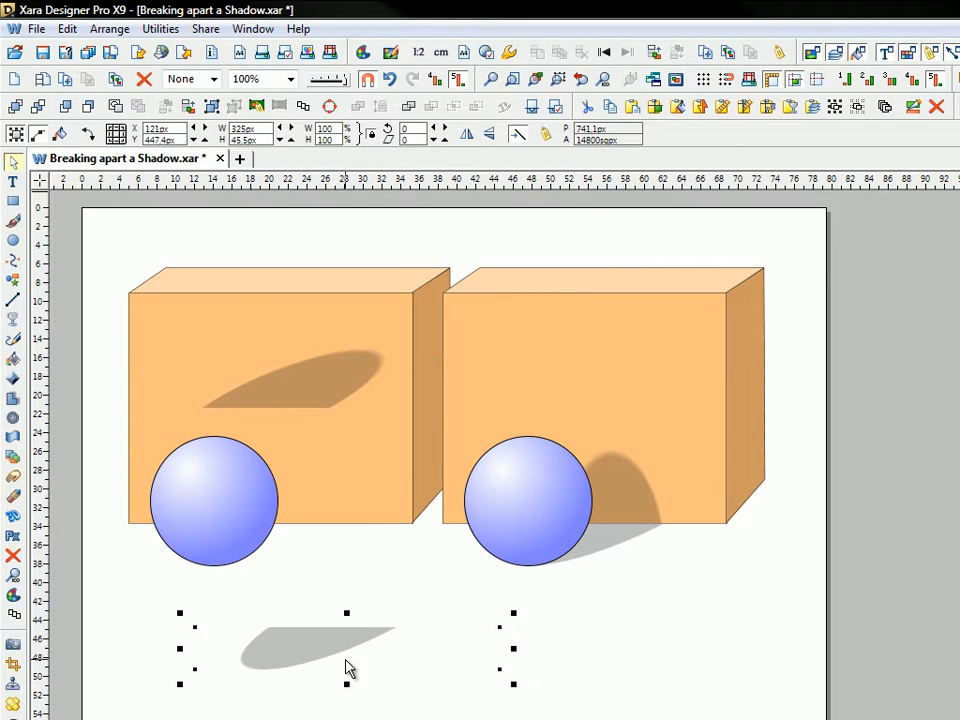
{"action": "left_click", "coordinate": [390, 80]}
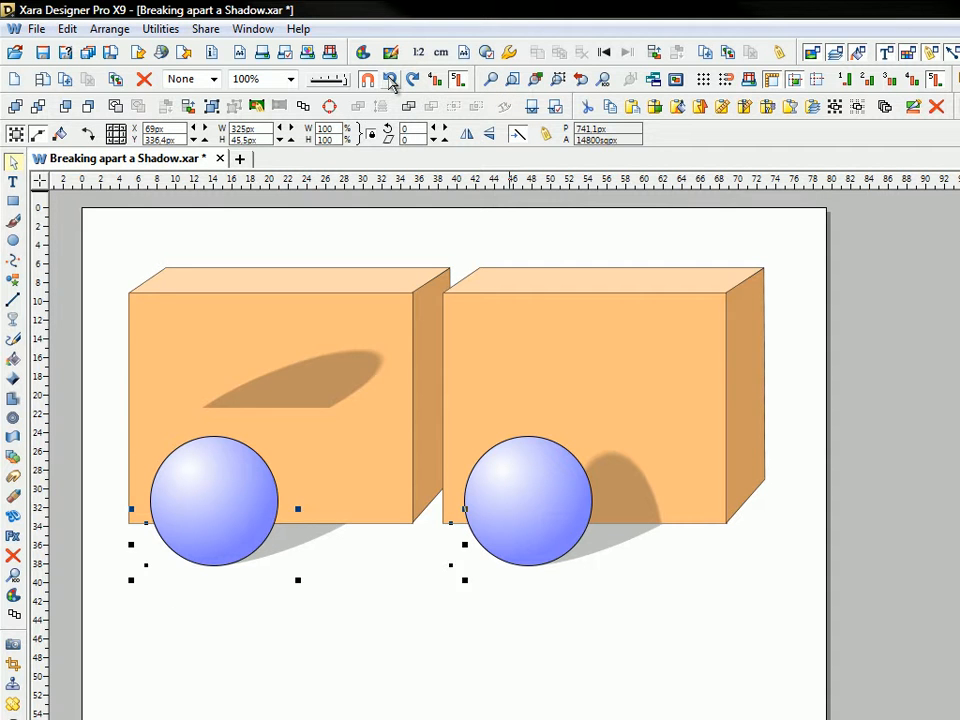
{"action": "left_click", "coordinate": [390, 80]}
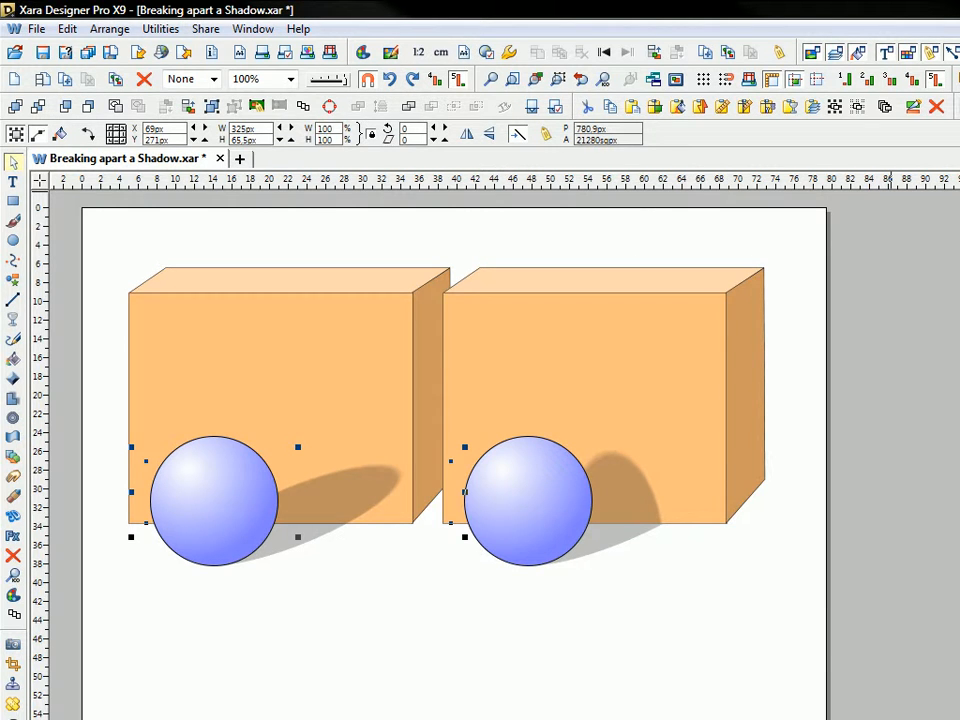
- Rotate the wall part of the shadow counterclockwise, skew it more upright and place it against the ground shadow at the box's base
{"action": "left_click", "coordinate": [306, 498]}
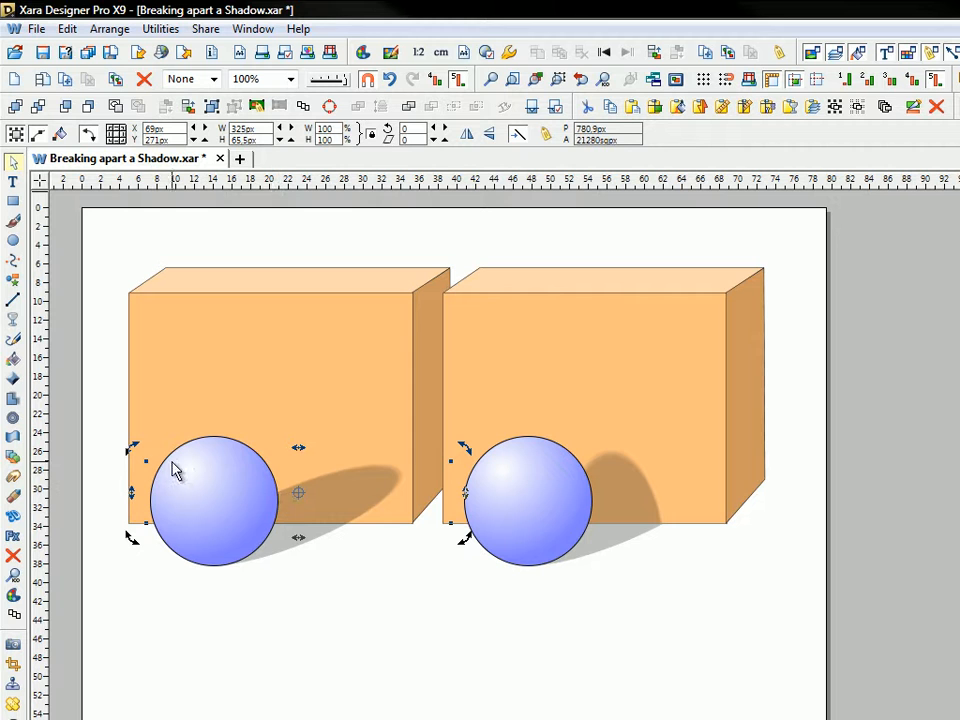
{"action": "left_click_drag", "start_coordinate": [131, 444], "coordinate": [160, 567]}
{"action": "left_click_drag", "start_coordinate": [345, 476], "coordinate": [340, 510]}
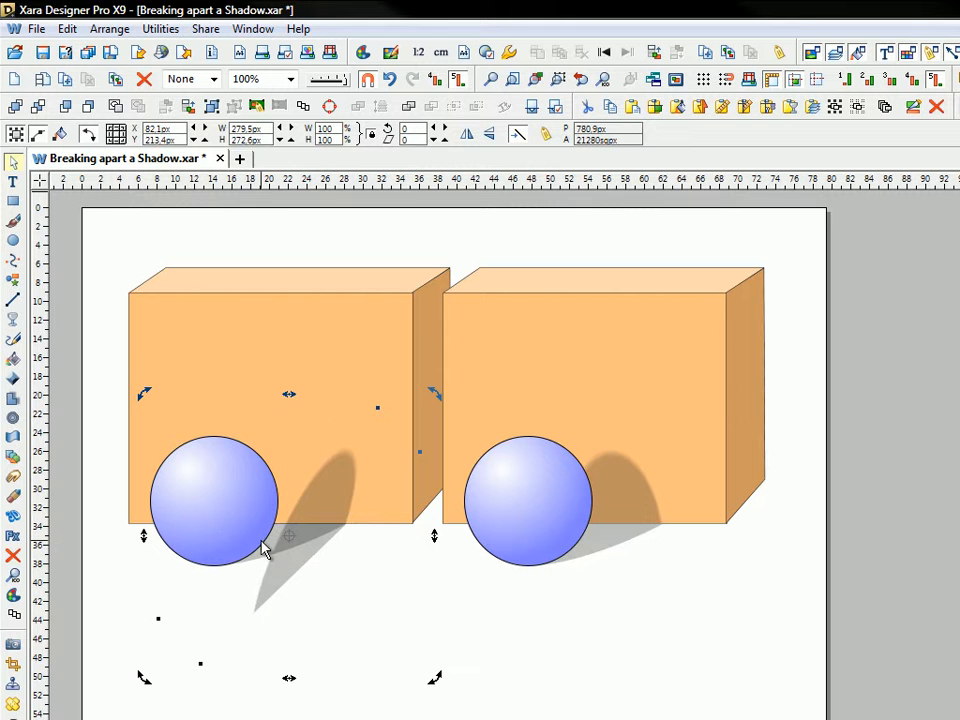
{"action": "left_click_drag", "start_coordinate": [288, 394], "coordinate": [219, 401]}
{"action": "left_click_drag", "start_coordinate": [295, 500], "coordinate": [333, 491]}
- Stretch the wall shadow horizontally to about 337 px wide and line up its right end with the ground shadow's end
{"action": "left_click", "coordinate": [325, 496]}
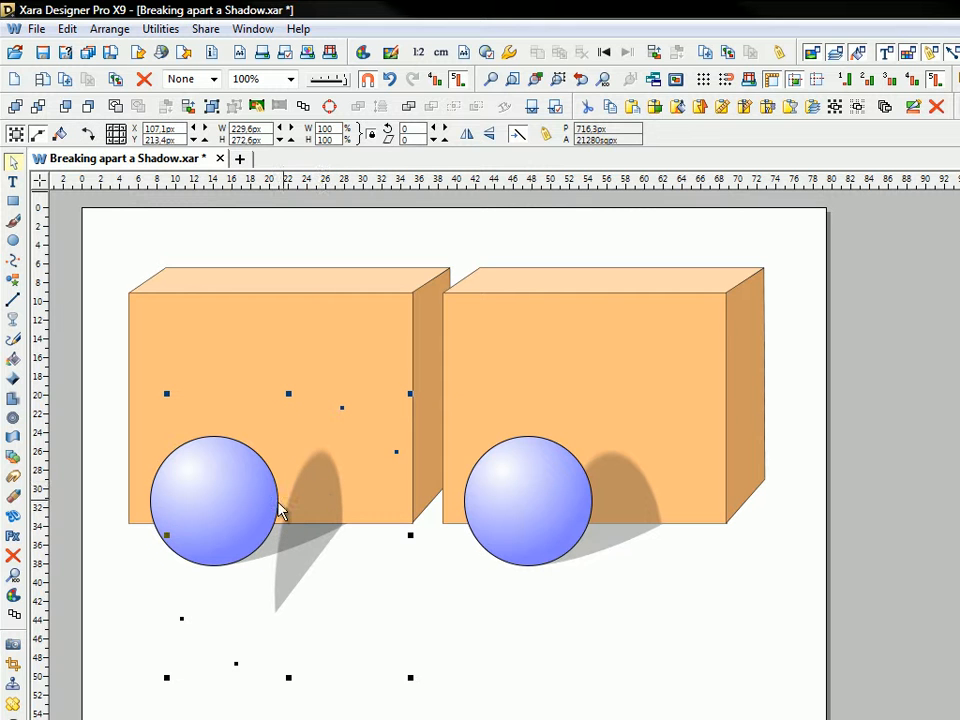
{"action": "left_click_drag", "start_coordinate": [166, 535], "coordinate": [66, 533]}
{"action": "left_click_drag", "start_coordinate": [315, 498], "coordinate": [355, 498]}
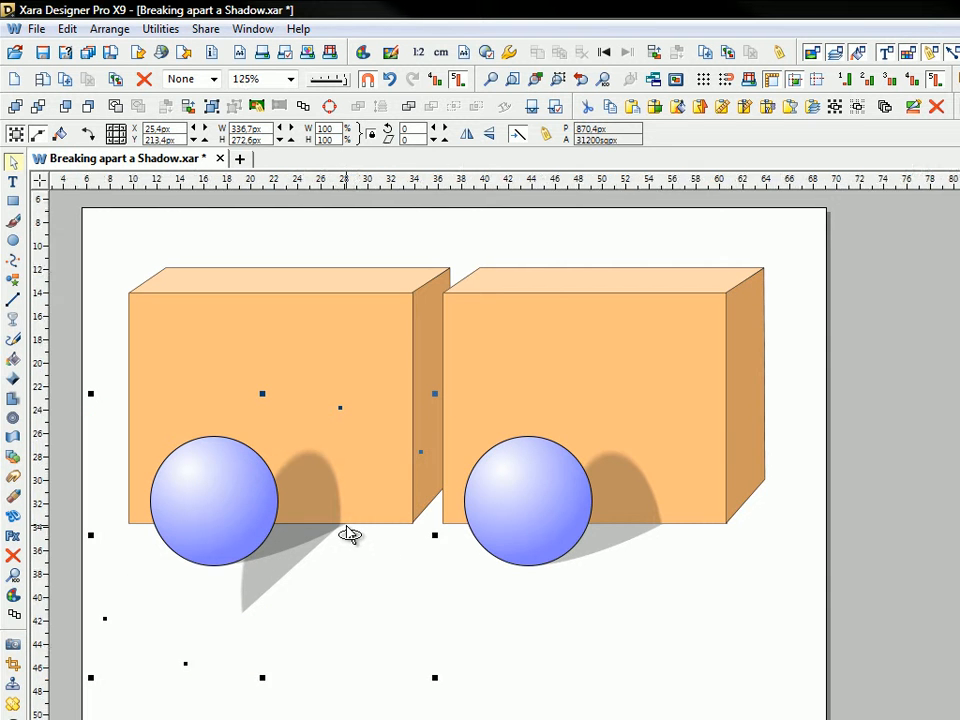
{"action": "scroll", "coordinate": [345, 525], "scroll_direction": "up", "scroll_amount": 5}
{"action": "left_click_drag", "start_coordinate": [191, 443], "coordinate": [225, 440]}
{"action": "scroll", "coordinate": [321, 484], "scroll_direction": "down", "scroll_amount": 3}
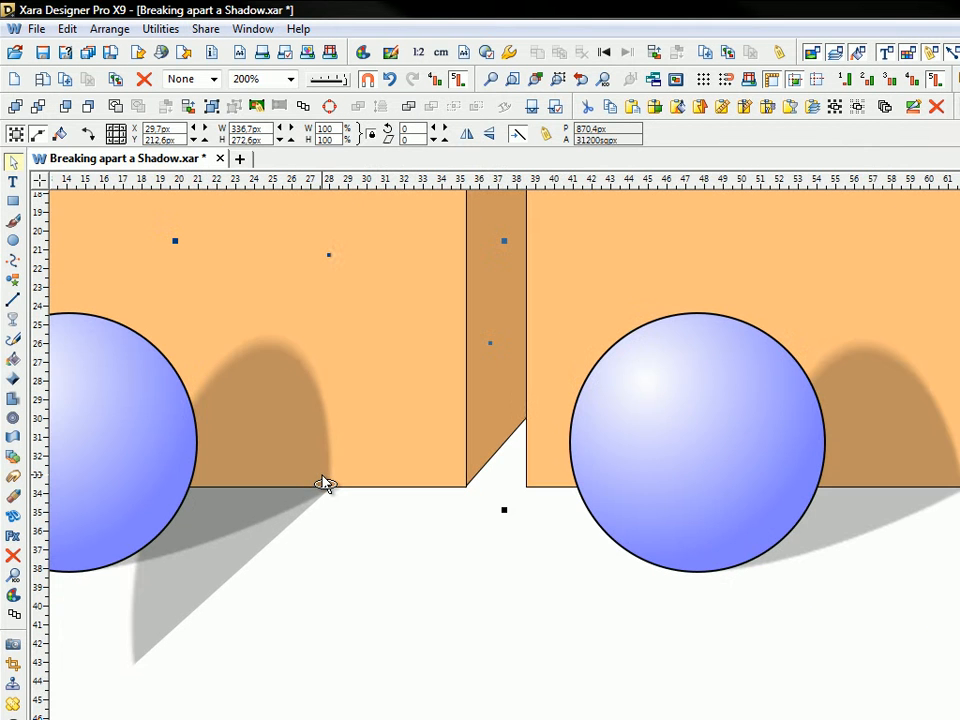
{"action": "scroll", "coordinate": [322, 484], "scroll_direction": "left", "scroll_amount": 5}
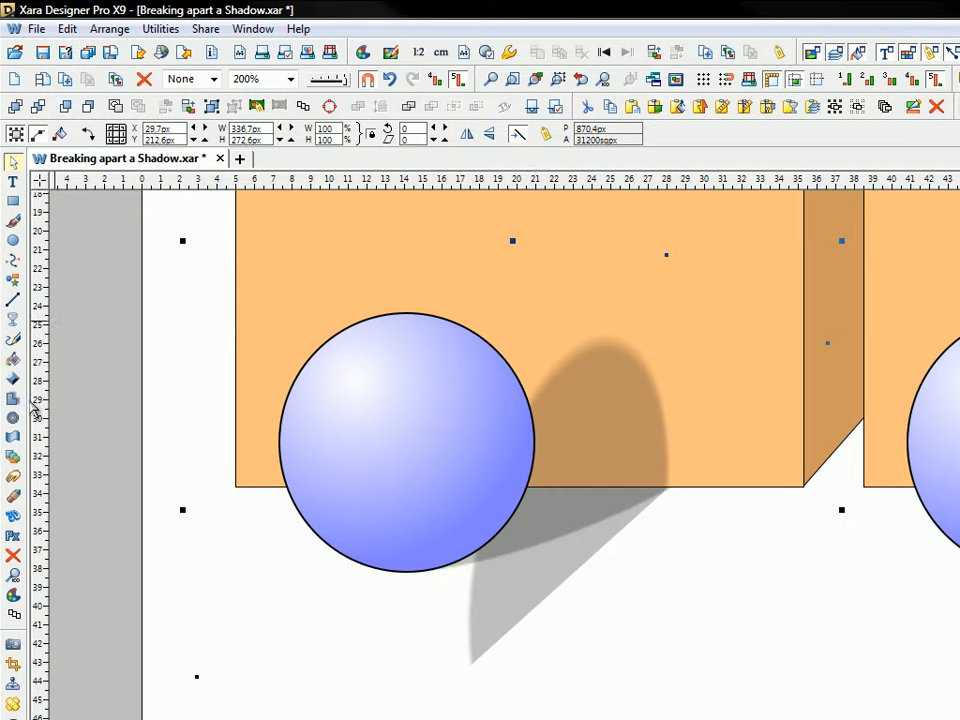
{"action": "scroll", "coordinate": [518, 522], "scroll_direction": "right", "scroll_amount": 5}
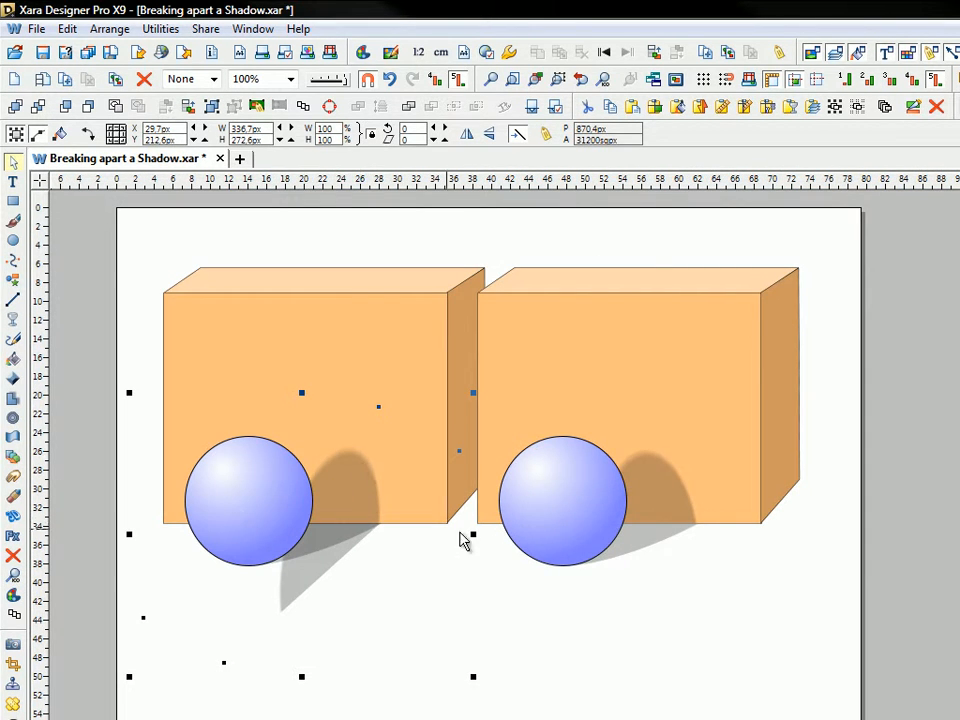
- Widen the wall shadow to about 403 px and move it back so it meets the ground shadow's end at the box's base
{"action": "left_click_drag", "start_coordinate": [474, 532], "coordinate": [550, 530]}
{"action": "left_click", "coordinate": [390, 478]}
{"action": "left_click_drag", "start_coordinate": [346, 394], "coordinate": [310, 390]}
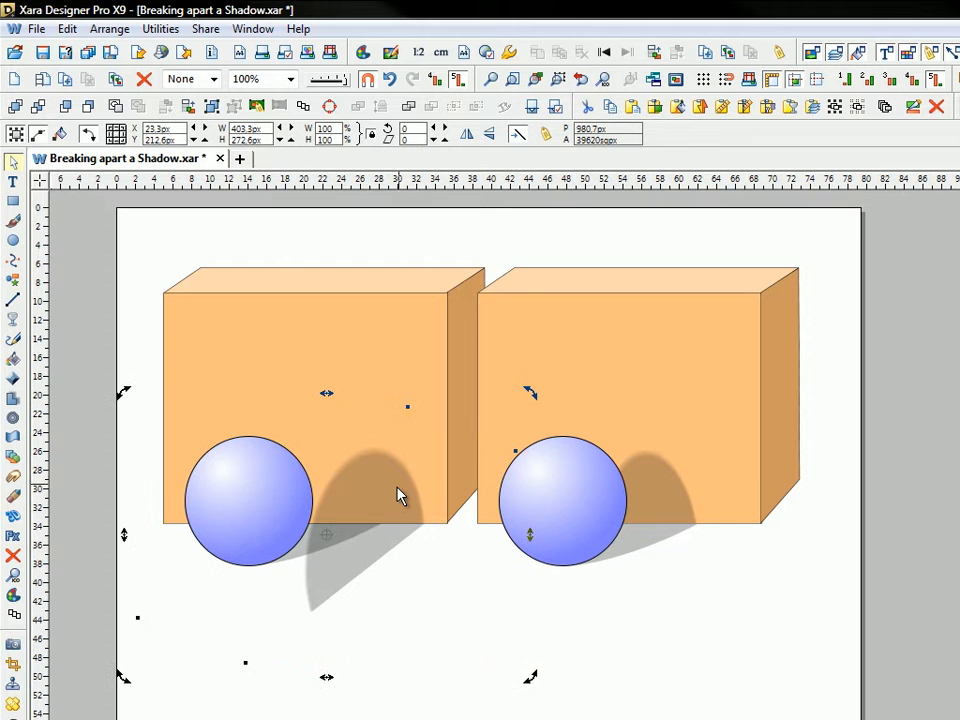
{"action": "left_click_drag", "start_coordinate": [394, 499], "coordinate": [351, 487]}
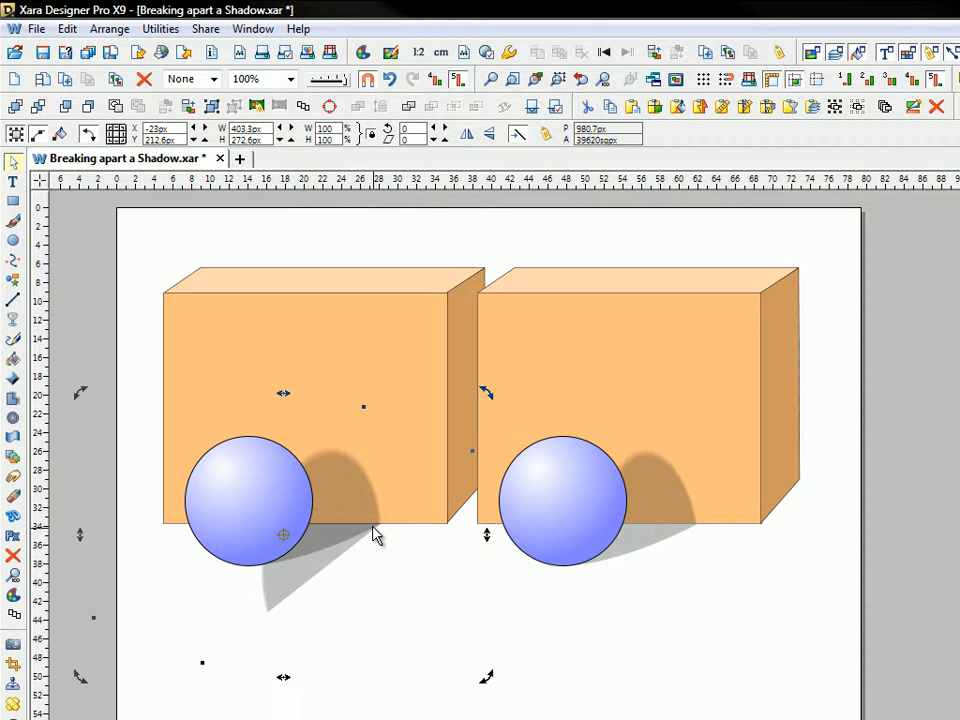
- Draw a horizontal line about 333 px long across the left box's base and move it exactly onto the front bottom edge
{"action": "left_click", "coordinate": [14, 301]}
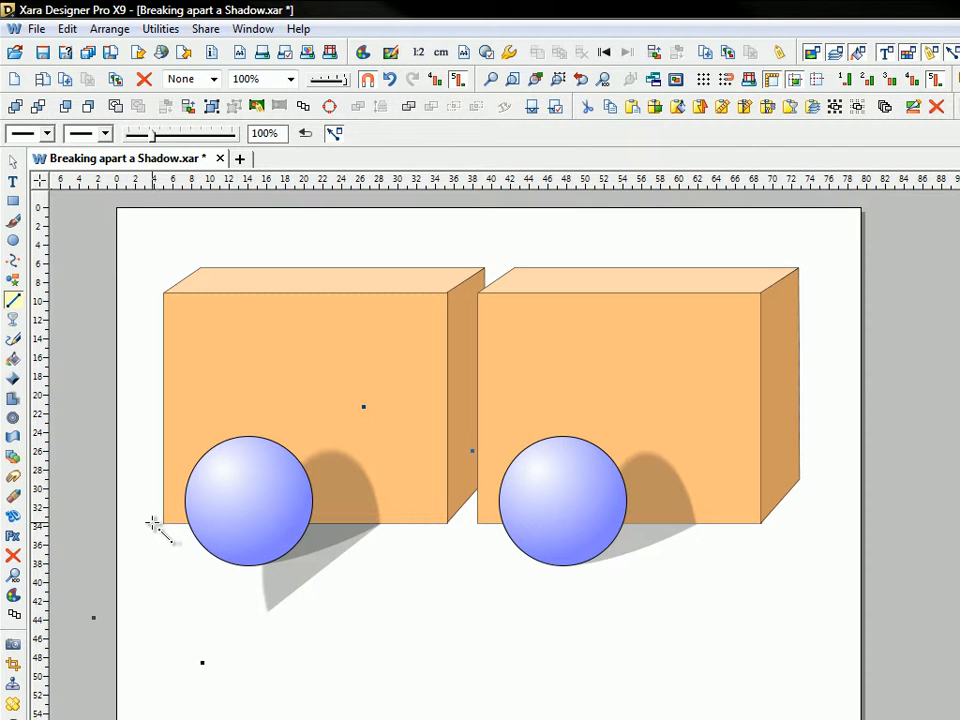
{"action": "left_click_drag", "start_coordinate": [150, 523], "coordinate": [458, 531]}
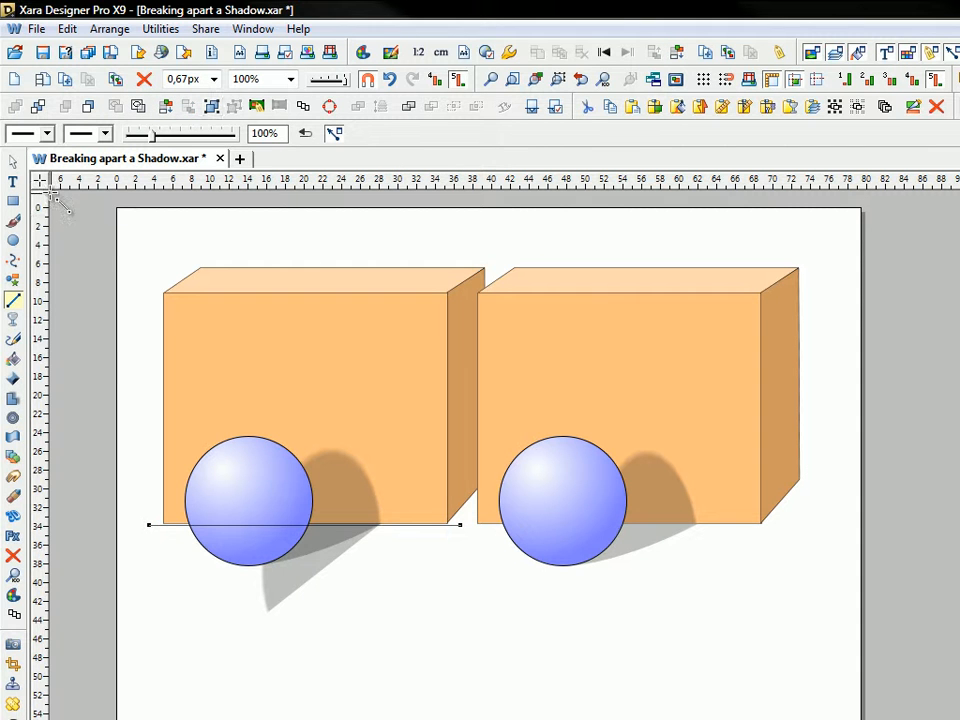
{"action": "left_click", "coordinate": [12, 164]}
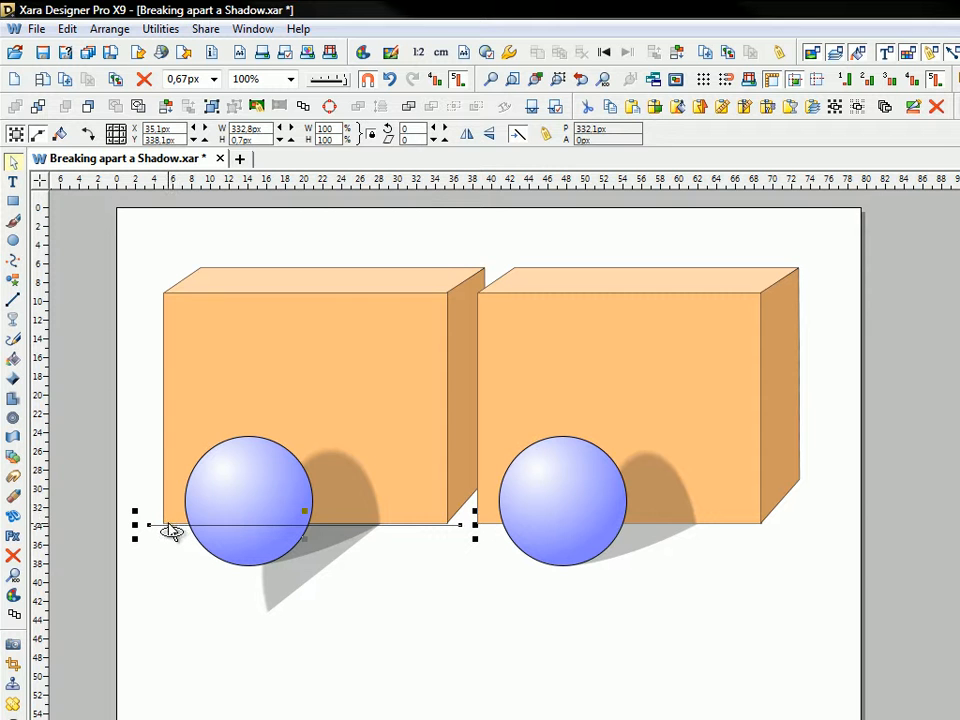
{"action": "scroll", "coordinate": [170, 528], "scroll_direction": "up", "scroll_amount": 6}
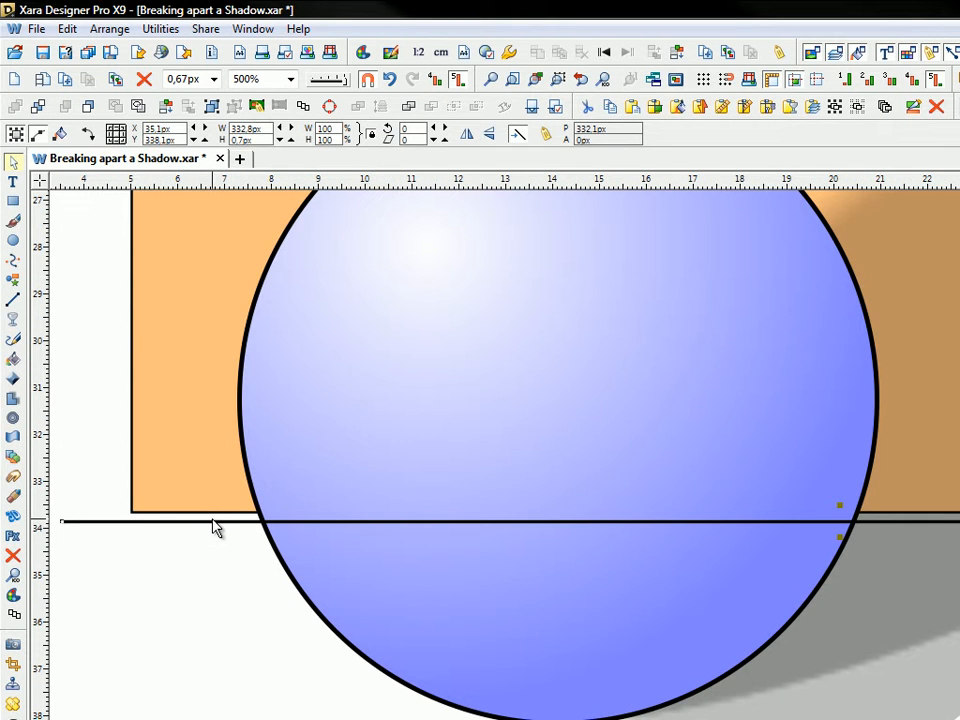
{"action": "left_click_drag", "start_coordinate": [214, 528], "coordinate": [214, 510]}
{"action": "scroll", "coordinate": [214, 507], "scroll_direction": "down", "scroll_amount": 3}
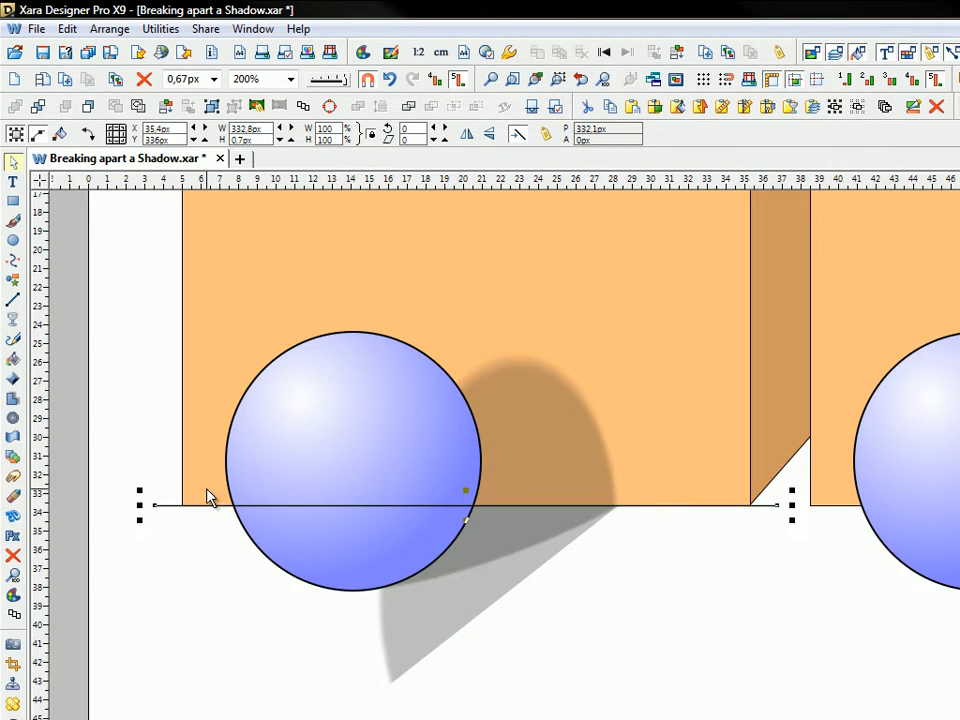
- Slice the wall shadow with the base line, pull out the excess piece below it and delete that piece
{"action": "scroll", "coordinate": [208, 497], "scroll_direction": "down", "scroll_amount": 2}
{"action": "scroll", "coordinate": [208, 497], "scroll_direction": "down", "scroll_amount": 1}
{"action": "scroll", "coordinate": [202, 494], "scroll_direction": "right", "scroll_amount": 2}
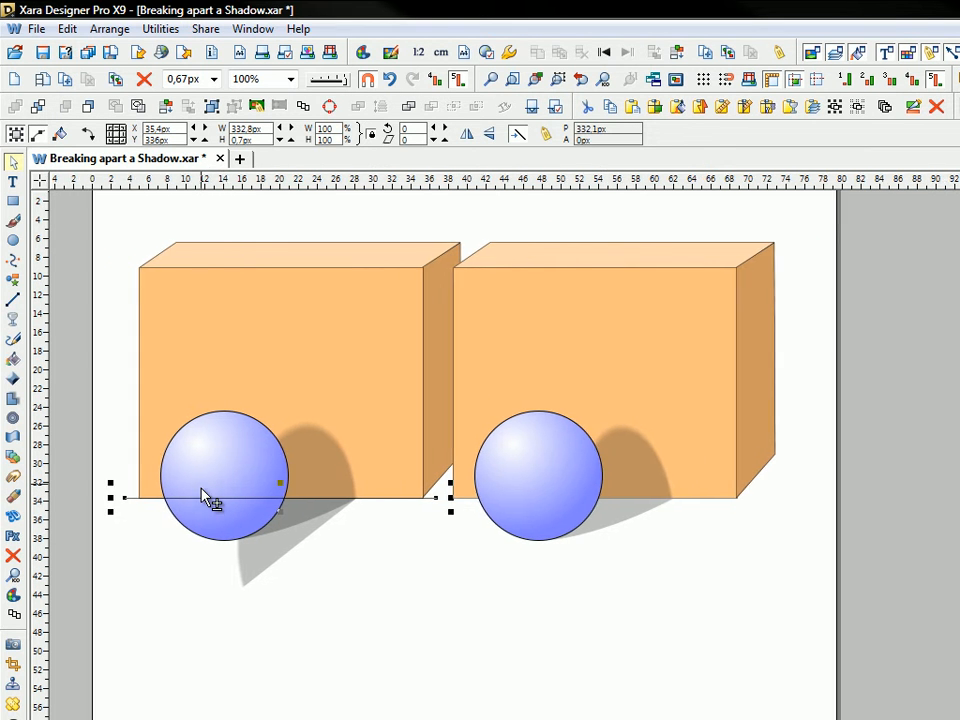
{"action": "scroll", "coordinate": [202, 494], "scroll_direction": "left", "scroll_amount": 1}
{"action": "scroll", "coordinate": [202, 494], "scroll_direction": "up", "scroll_amount": 3}
{"action": "scroll", "coordinate": [202, 494], "scroll_direction": "down", "scroll_amount": 1}
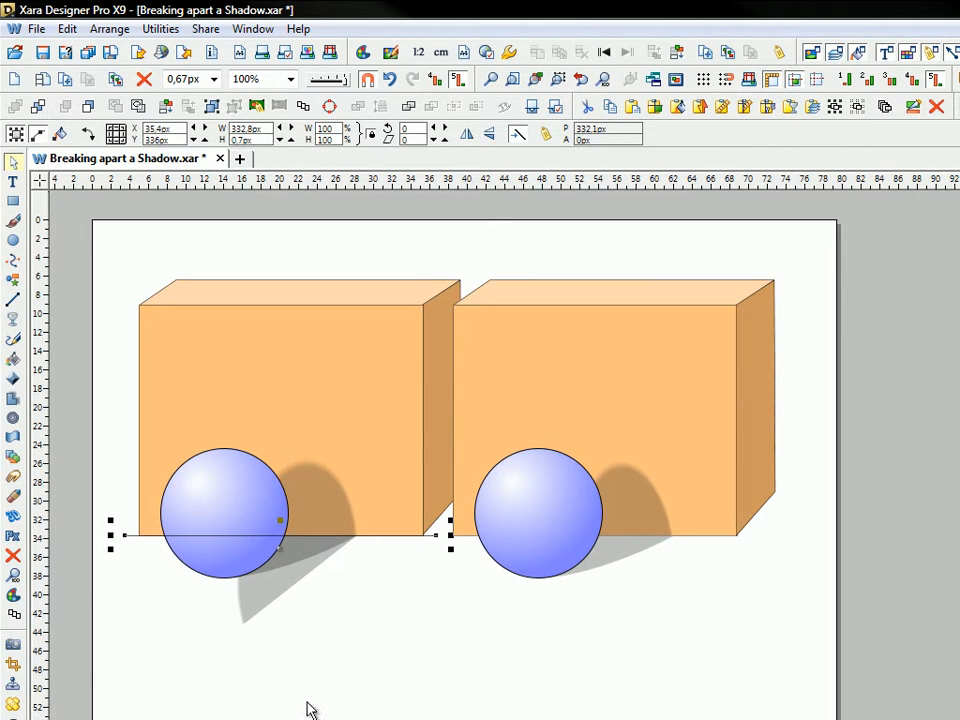
{"action": "left_click", "coordinate": [262, 598]}
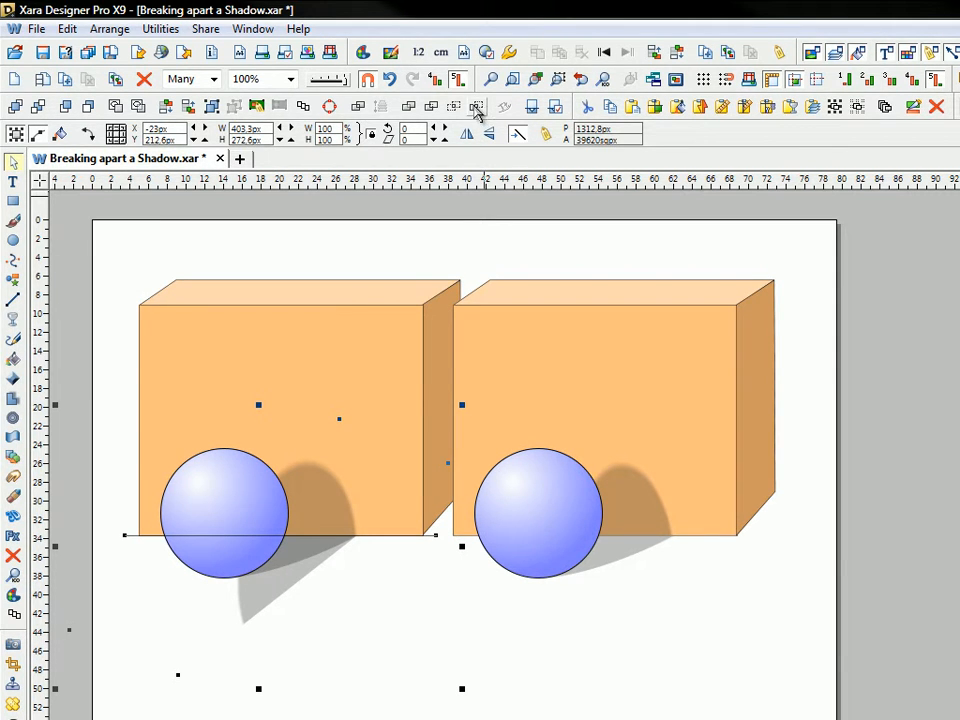
{"action": "left_click", "coordinate": [478, 108]}
{"action": "left_click_drag", "start_coordinate": [265, 602], "coordinate": [330, 671]}
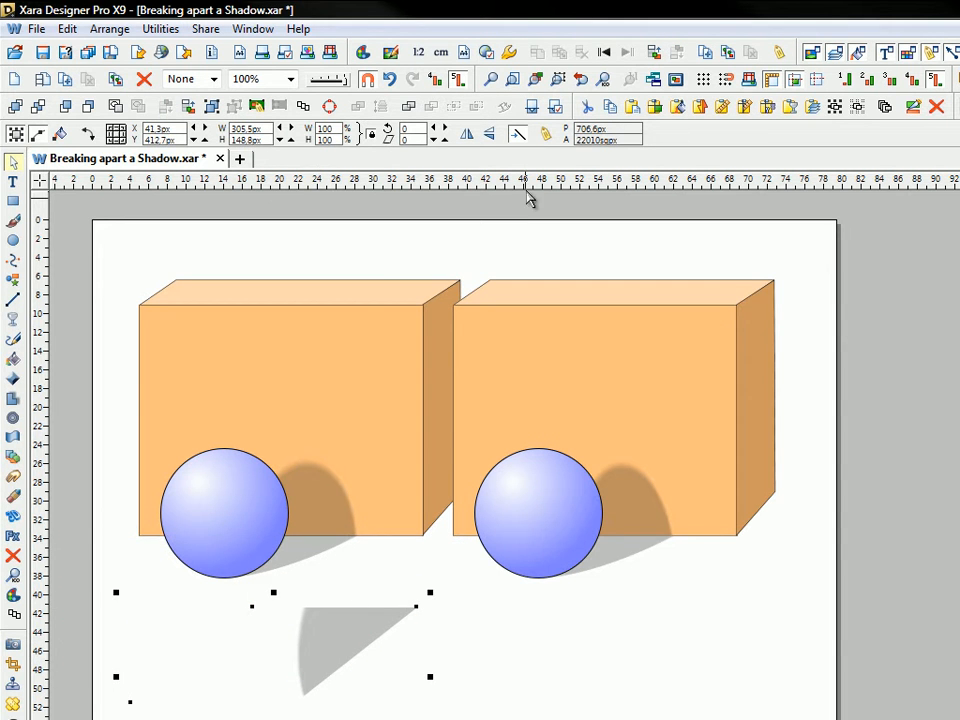
{"action": "left_click", "coordinate": [13, 557]}
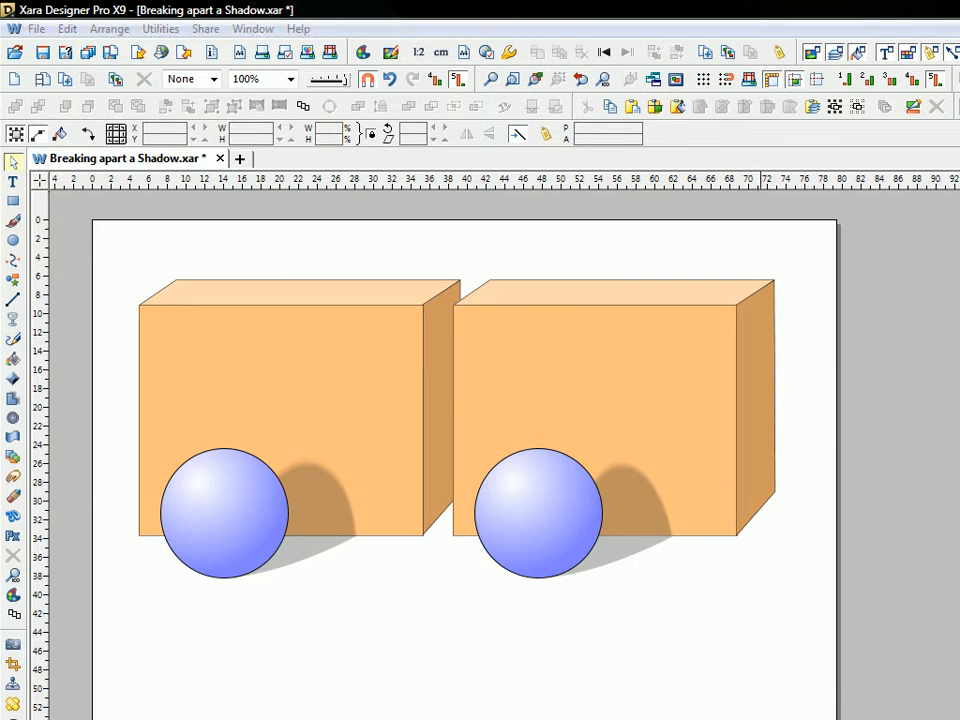